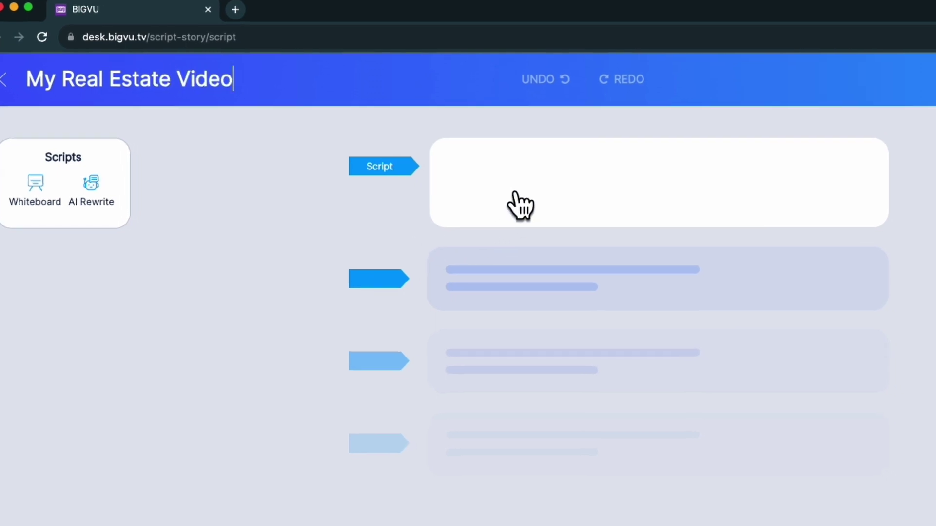
Paste a ready-made real estate script into the empty Script box and launch AI Rewrite
{"action": "left_click", "coordinate": [518, 206]}
{"action": "type", "text": "Welcome to a quick guide on selling real estate effectively. Today, we’re sharing three essential tips to help you succeed in the real estate market.  Tip 1: Presentation is Key. First impressions are crucial. Stage your property to highlight its best features. Clean, declutter, and ensure good lighting to make spaces inviting and appealing.  Tip 2: Price it Right. Setting the right price is a balance. It should reflect the true value of your property and the current market trends. Research similar properties and price competitively to attract serious buyers.  Tip 3: Market Effectively. Utilize a mix of traditional and digital marketing strategies. High-quality photos and virtual tours are essential in today’s digital world. Social media and real estate platforms can significantly increase your property’s visibility.  Remember, successful real estate selling is about showcasing your property’s potential, pricing smartly, and reaching the right audience. Follow these tips to enhance your chances of a swift and profitable sale.”"}
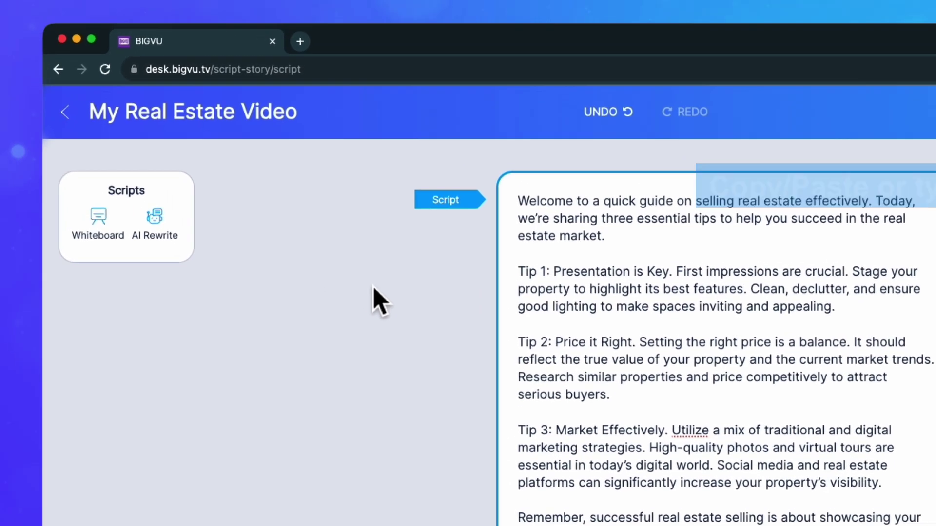
{"action": "left_click", "coordinate": [154, 223]}
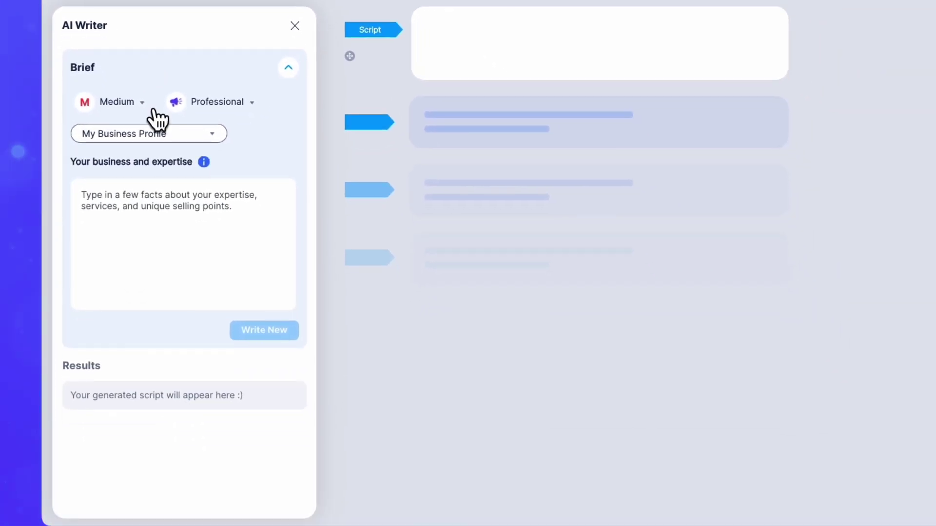
Change the AI script length from Medium to Short and choose My personal style as the tone
{"action": "left_click", "coordinate": [147, 107]}
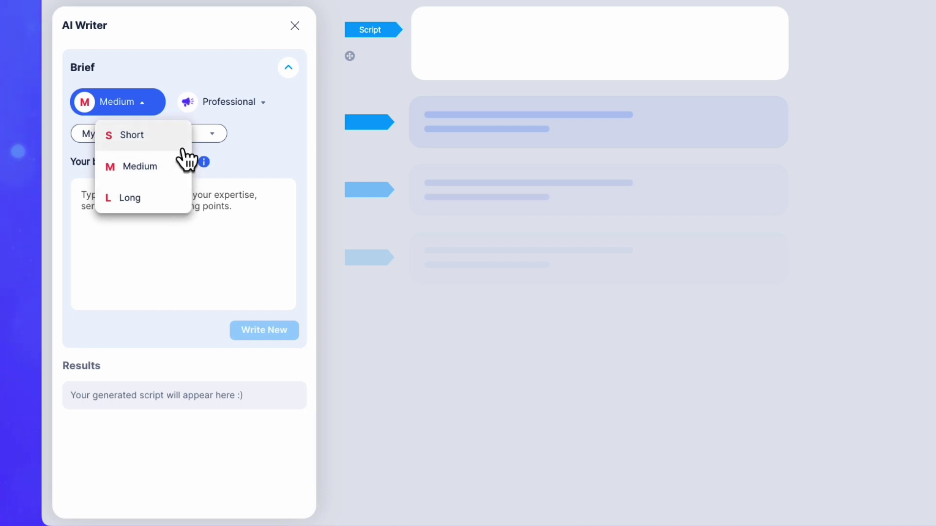
{"action": "left_click", "coordinate": [183, 149]}
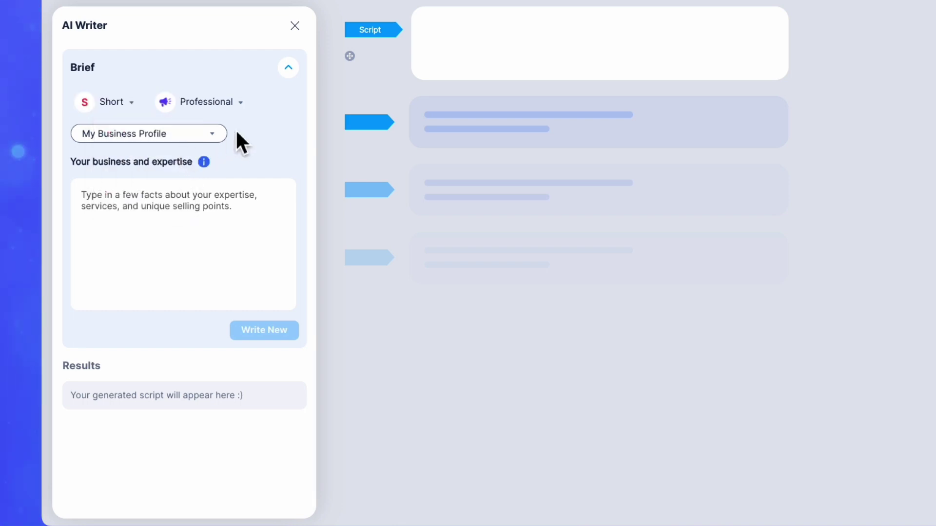
{"action": "left_click", "coordinate": [254, 110]}
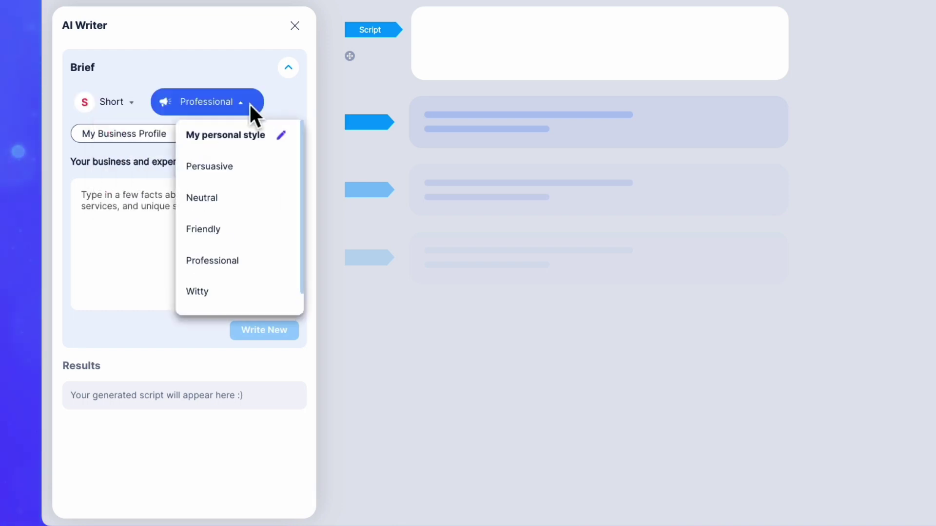
{"action": "scroll", "coordinate": [306, 144], "scroll_direction": "down", "scroll_amount": 1}
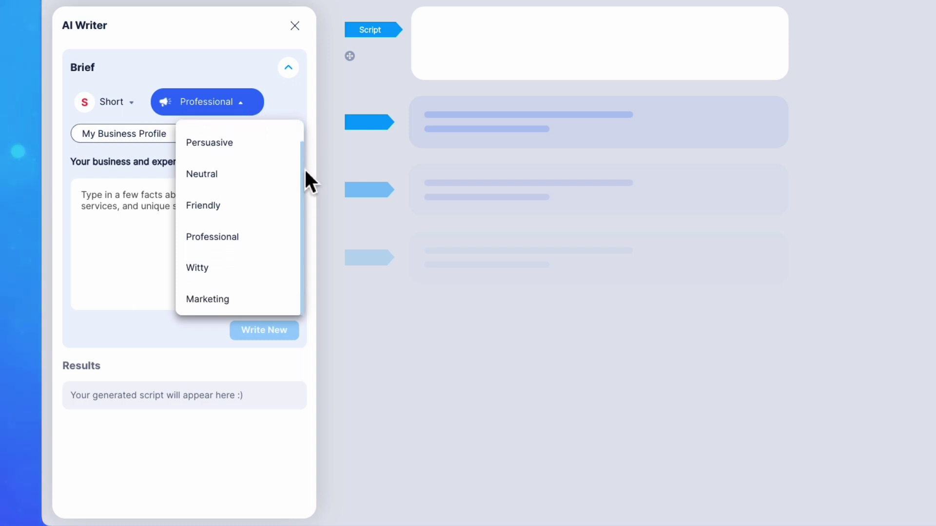
{"action": "scroll", "coordinate": [306, 171], "scroll_direction": "up", "scroll_amount": 1}
Generate a brand style From Any Text using a pasted previous script, and save it
{"action": "left_click", "coordinate": [251, 140]}
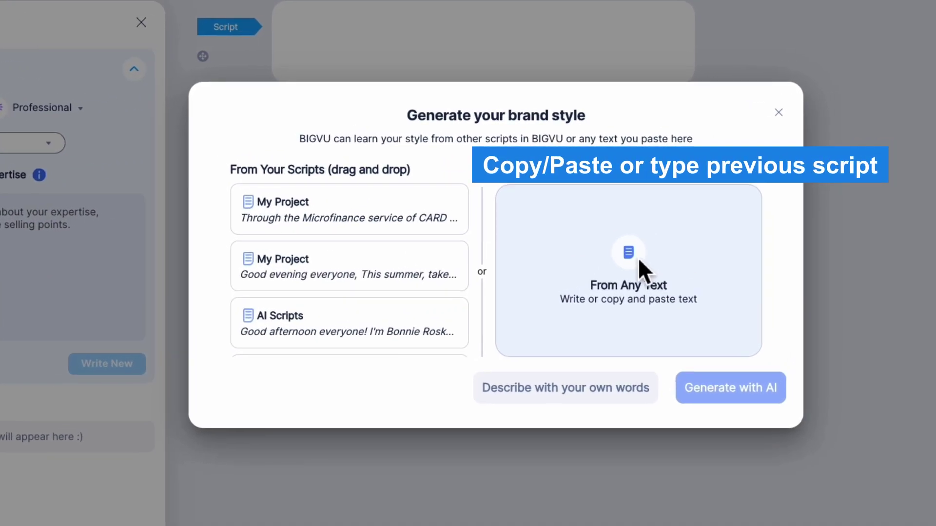
{"action": "left_click", "coordinate": [734, 234]}
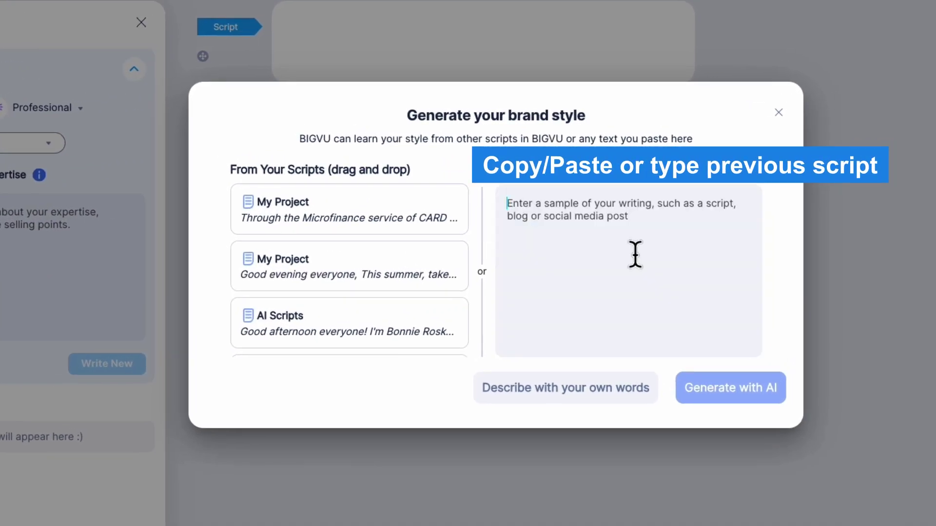
{"action": "key", "text": "ctrl+v"}
{"action": "left_click", "coordinate": [734, 376]}
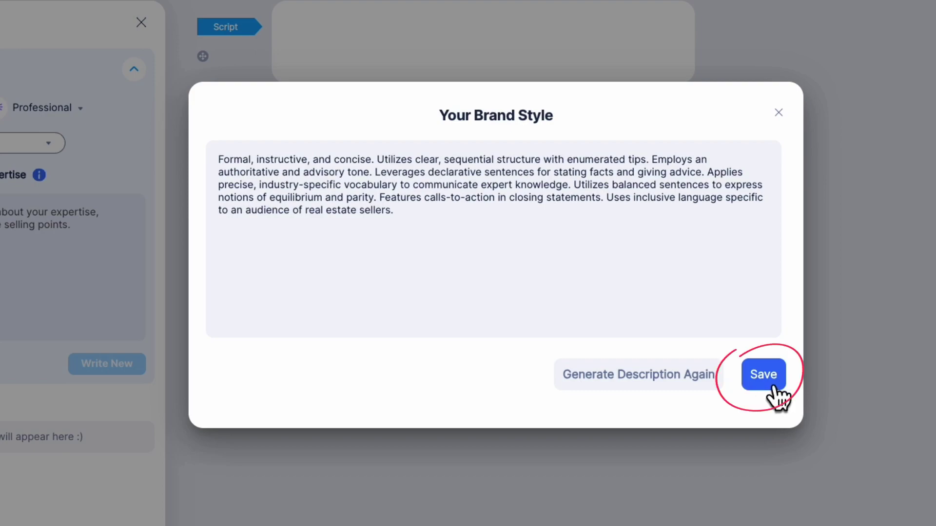
{"action": "left_click", "coordinate": [764, 376]}
Use the Expert Tips template on 'Real estate buying tips' and get five topic ideas
{"action": "left_click", "coordinate": [226, 139]}
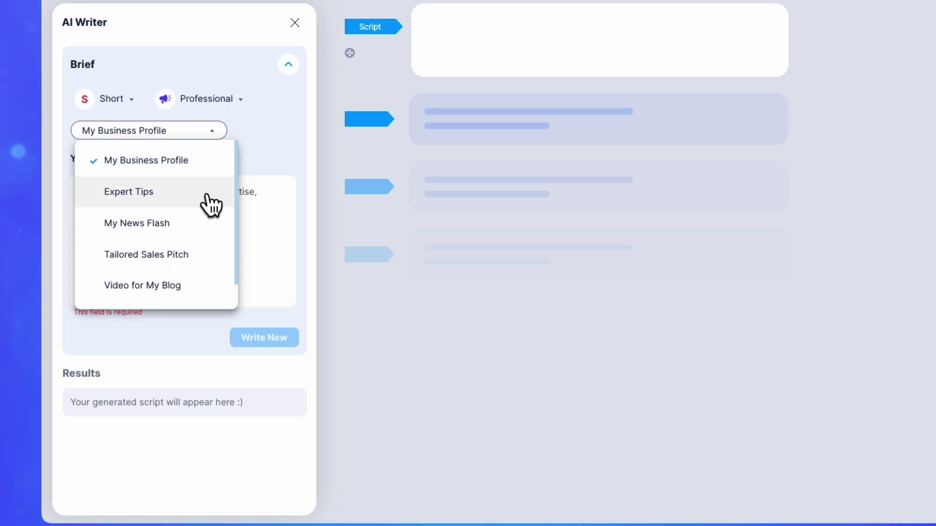
{"action": "left_click", "coordinate": [209, 196]}
{"action": "type", "text": "Real estate buying tips"}
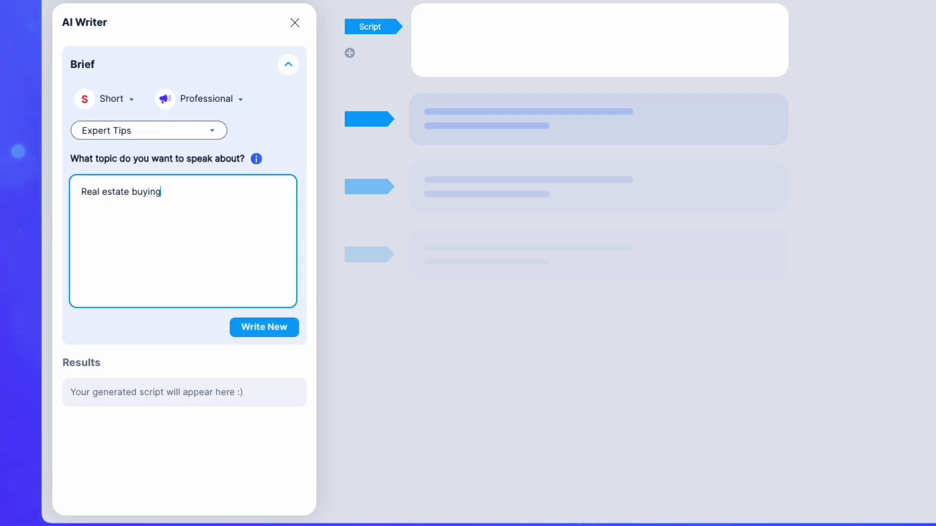
{"action": "left_click", "coordinate": [296, 339]}
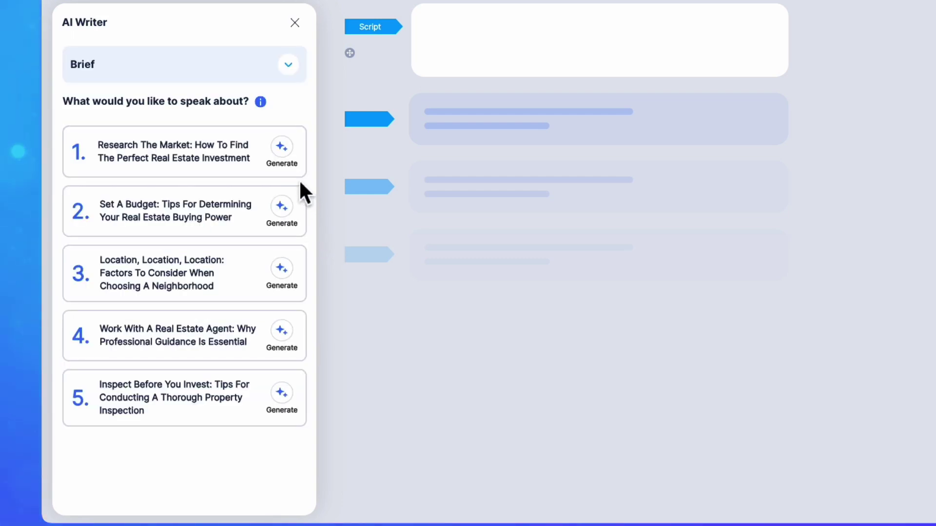
Generate the script for topic 1 on market research and add it, making 94 words
{"action": "left_click", "coordinate": [282, 150]}
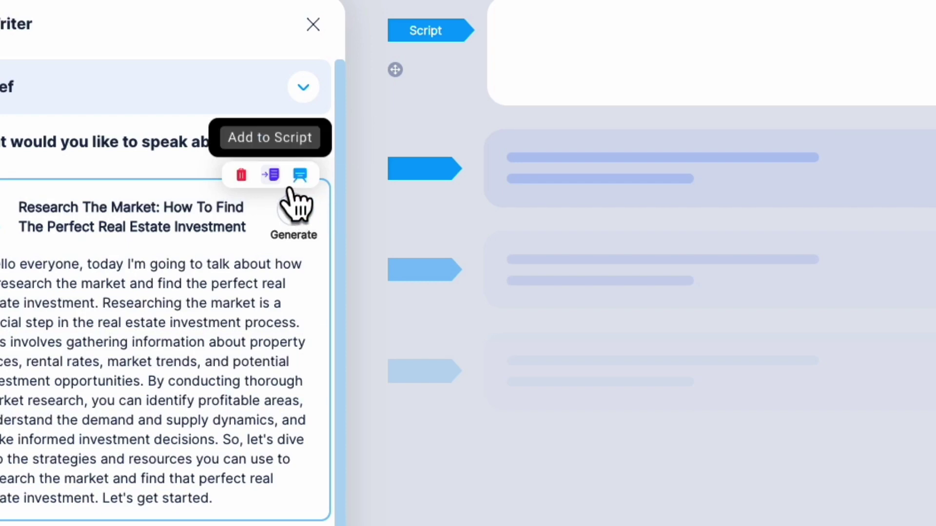
{"action": "left_click", "coordinate": [299, 176]}
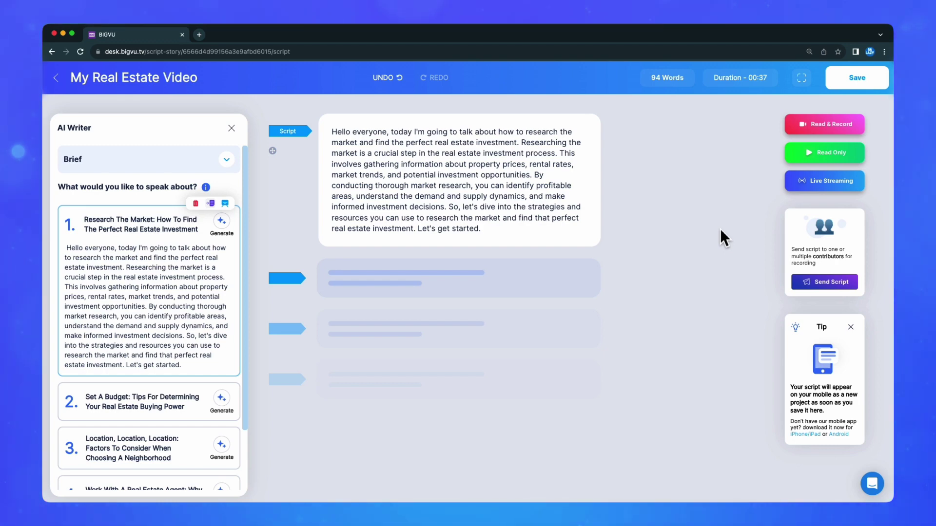
Record a camera take of the market-research script in the Read & Record teleprompter
{"action": "left_click", "coordinate": [823, 126]}
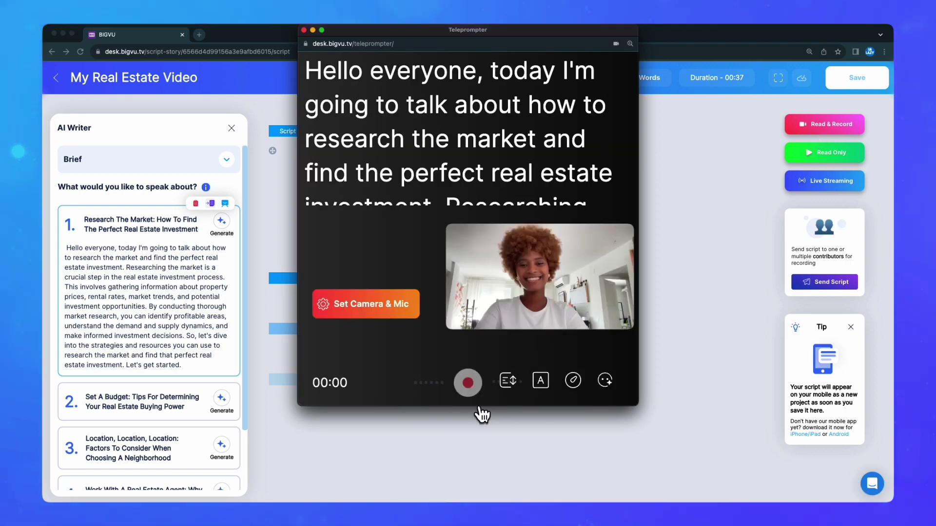
{"action": "left_click", "coordinate": [477, 402]}
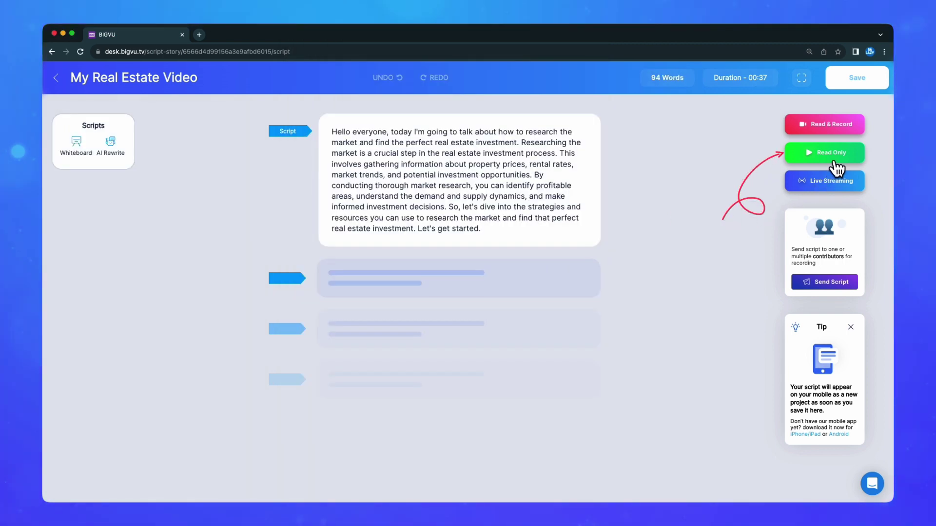
Scroll the script for a few seconds in the camera-free Read Only teleprompter
{"action": "left_click", "coordinate": [825, 153]}
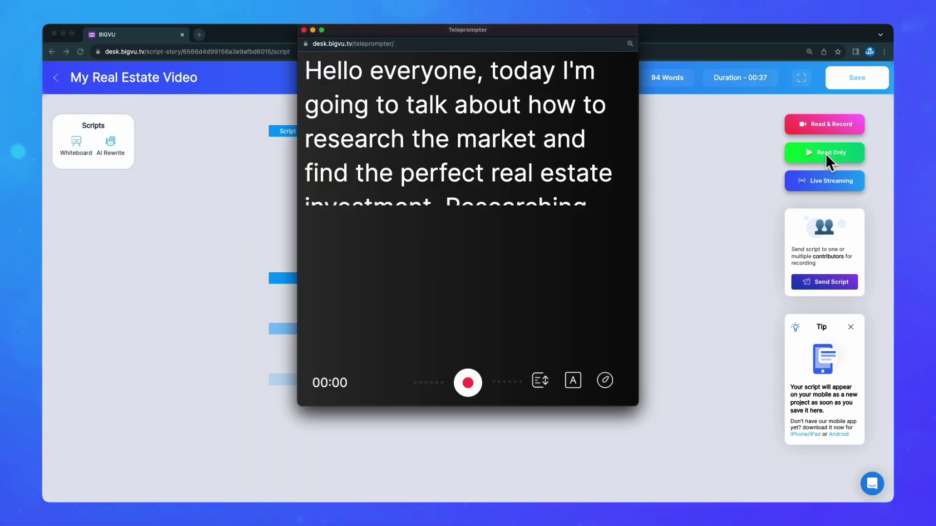
{"action": "left_click", "coordinate": [481, 394]}
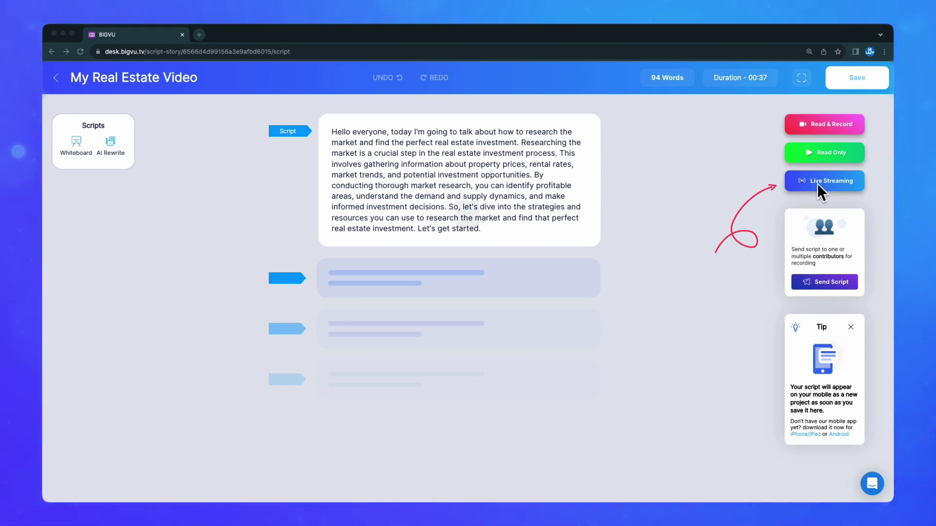
Reopen the market-research script in the Live Streaming teleprompter with camera preview
{"action": "left_click", "coordinate": [817, 182]}
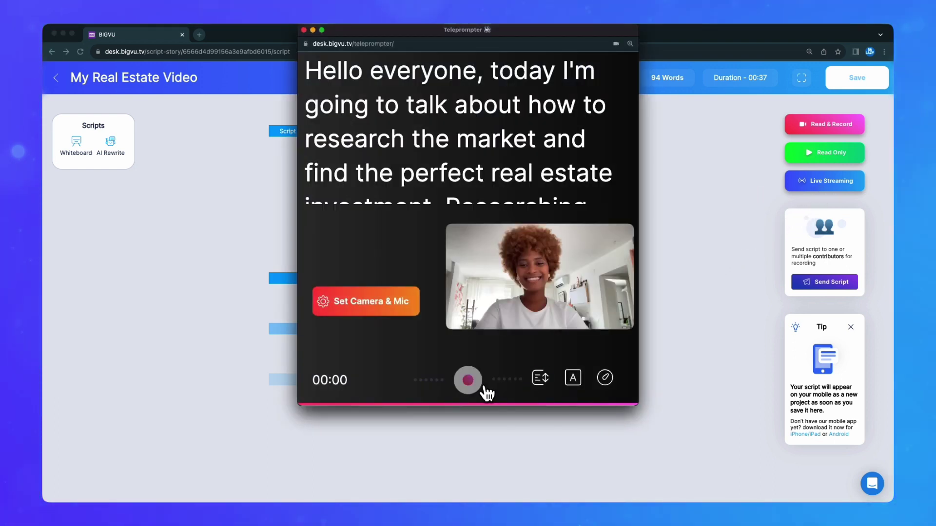